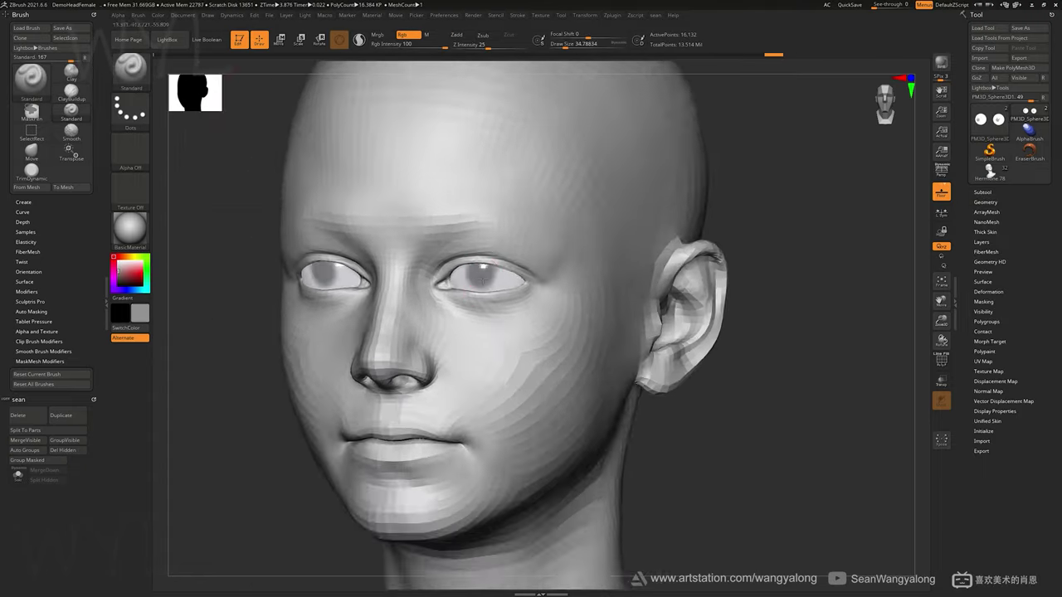
{"action": "left_click_drag", "start_coordinate": [747, 410], "coordinate": [846, 410]}
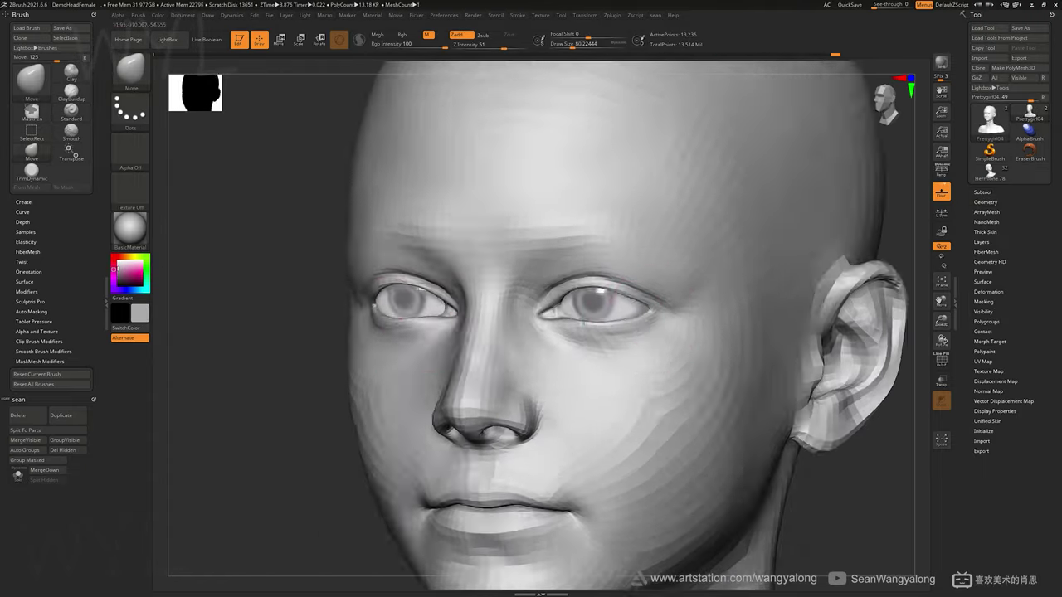
{"action": "left_click_drag", "start_coordinate": [747, 410], "coordinate": [760, 452]}
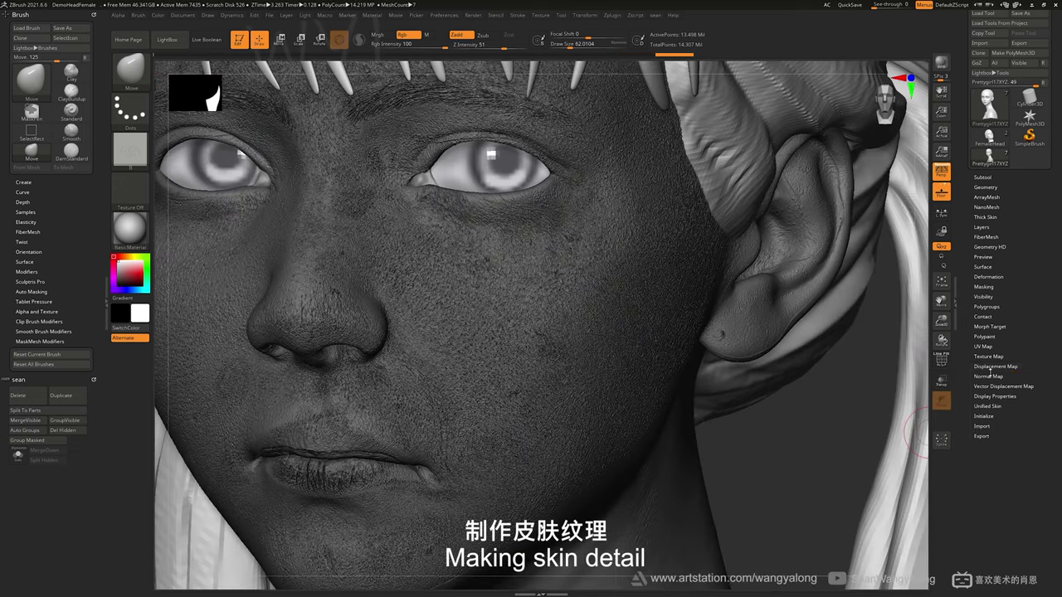
Step: Stamp fine skin texture onto the face and neck in the CLEAN 1 layer, using the Standard brush with a DragRect stroke at Z Intensity 9
{"action": "left_click", "coordinate": [981, 226]}
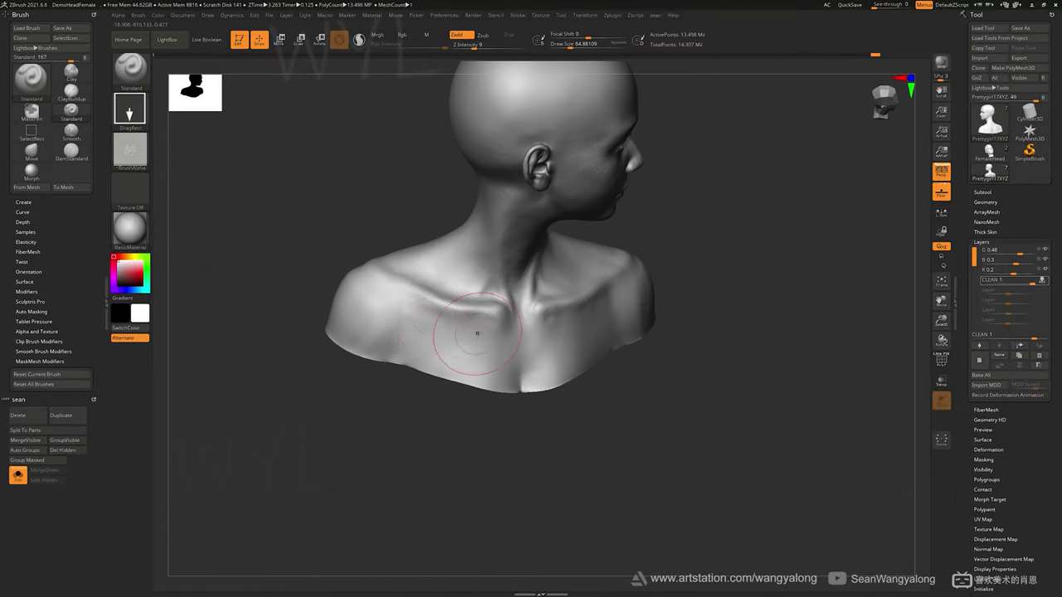
{"action": "left_click_drag", "start_coordinate": [477, 333], "coordinate": [439, 192]}
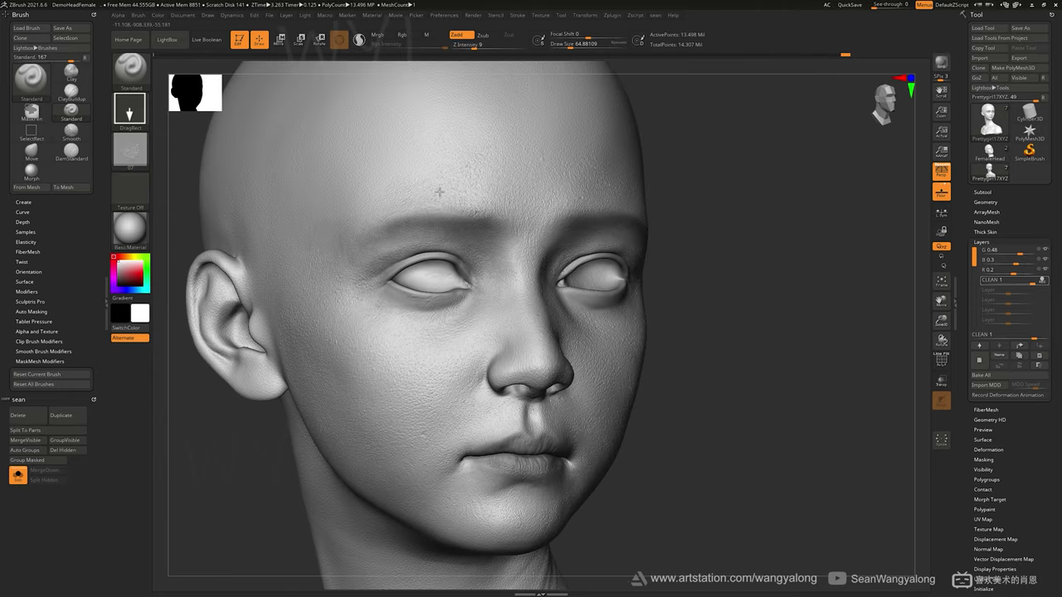
{"action": "left_click_drag", "start_coordinate": [478, 221], "coordinate": [423, 224]}
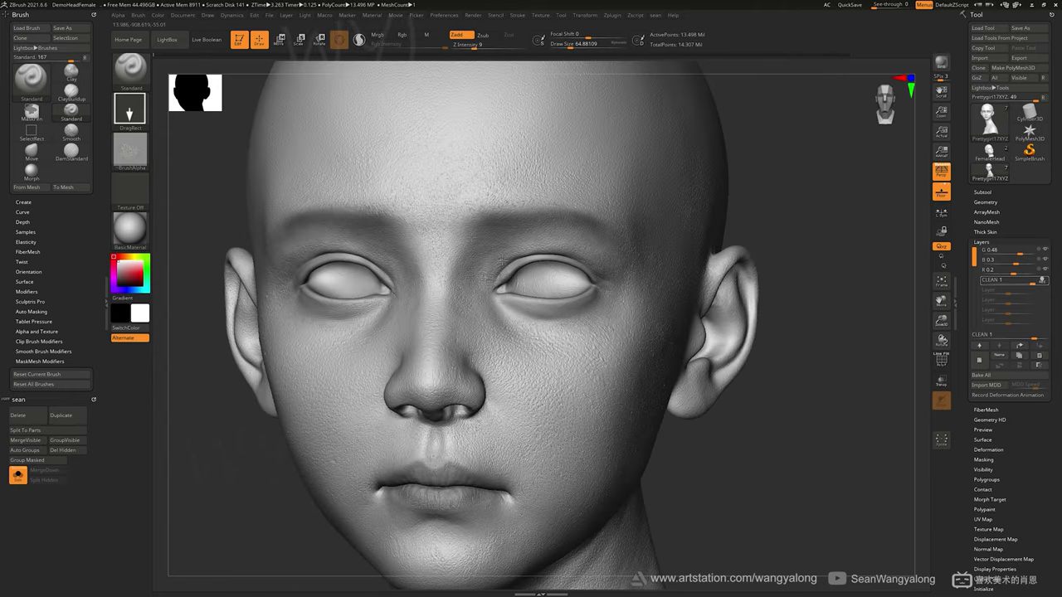
{"action": "left_click_drag", "start_coordinate": [503, 225], "coordinate": [398, 292]}
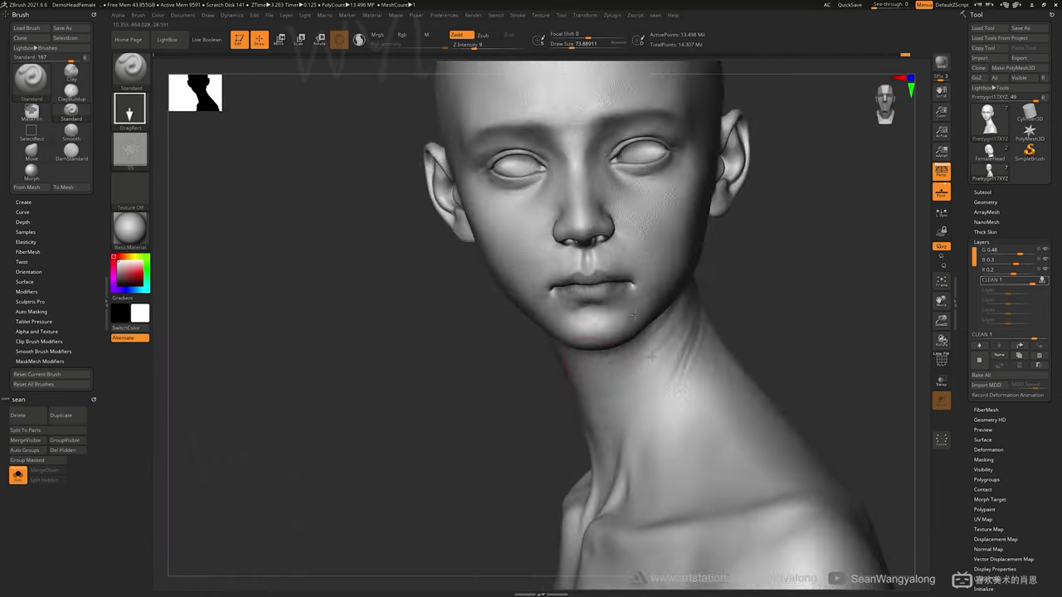
{"action": "mouse_move", "coordinate": [465, 332]}
{"action": "left_mouse_down"}
{"action": "mouse_move", "coordinate": [545, 332]}
{"action": "mouse_move", "coordinate": [595, 390]}
{"action": "left_mouse_up"}
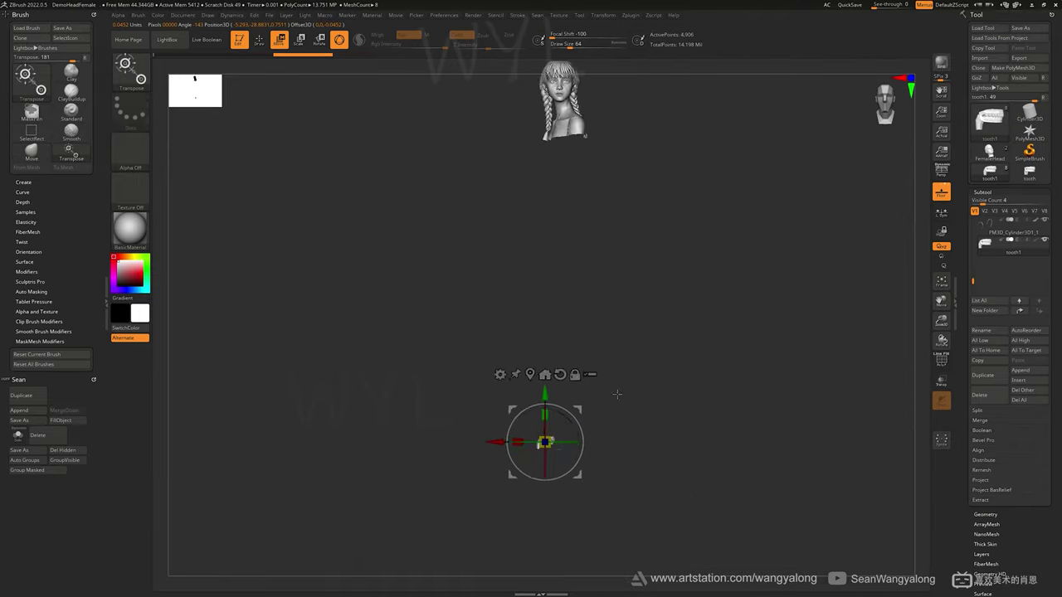
{"action": "key", "text": "f"}
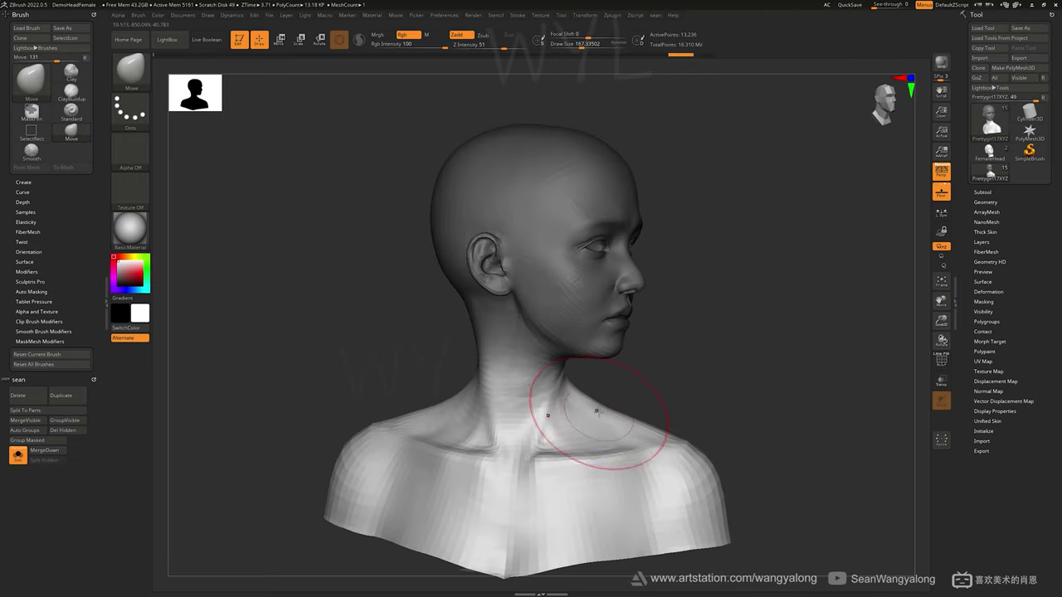
{"action": "left_click_drag", "start_coordinate": [700, 399], "coordinate": [1044, 238]}
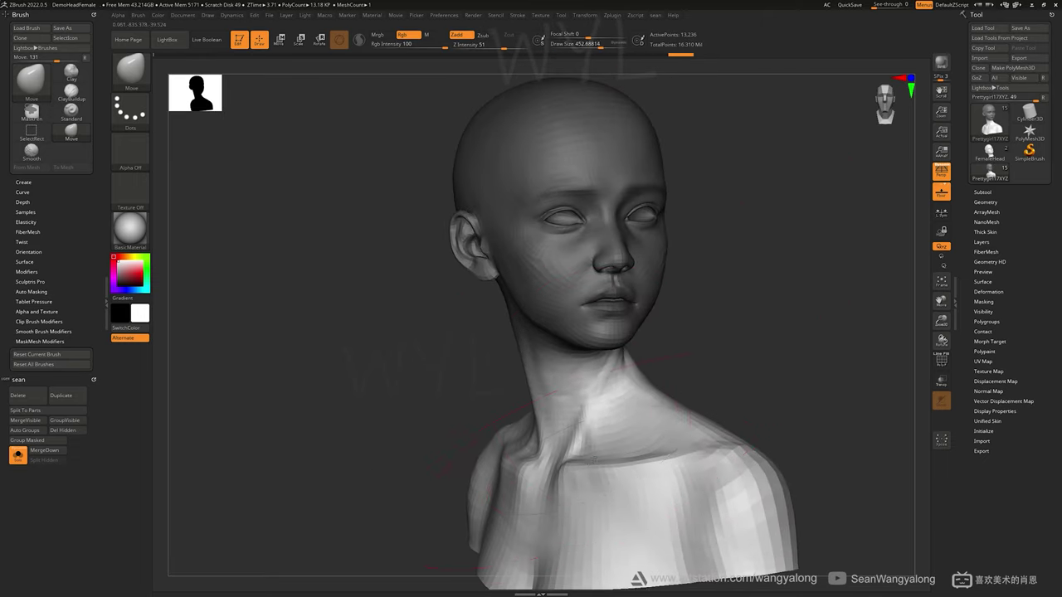
{"action": "left_click_drag", "start_coordinate": [651, 365], "coordinate": [723, 351]}
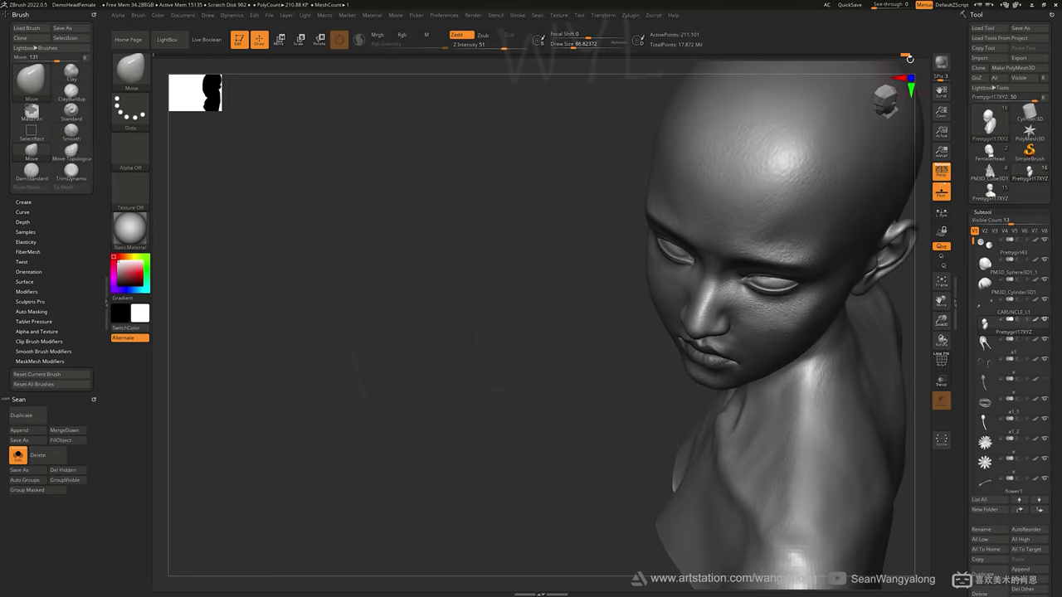
{"action": "mouse_move", "coordinate": [488, 374]}
{"action": "left_mouse_down"}
{"action": "mouse_move", "coordinate": [474, 422]}
{"action": "mouse_move", "coordinate": [508, 402]}
{"action": "mouse_move", "coordinate": [443, 422]}
{"action": "mouse_move", "coordinate": [587, 276]}
{"action": "left_mouse_up"}
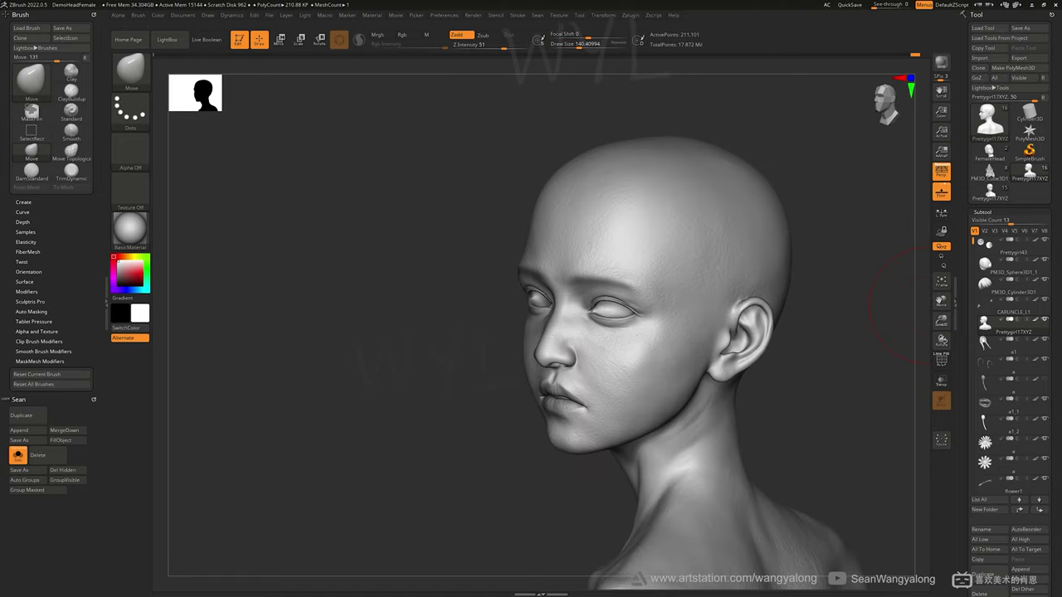
Step: Select the DamStandard brush for sculpting the head
{"action": "key", "text": "b"}
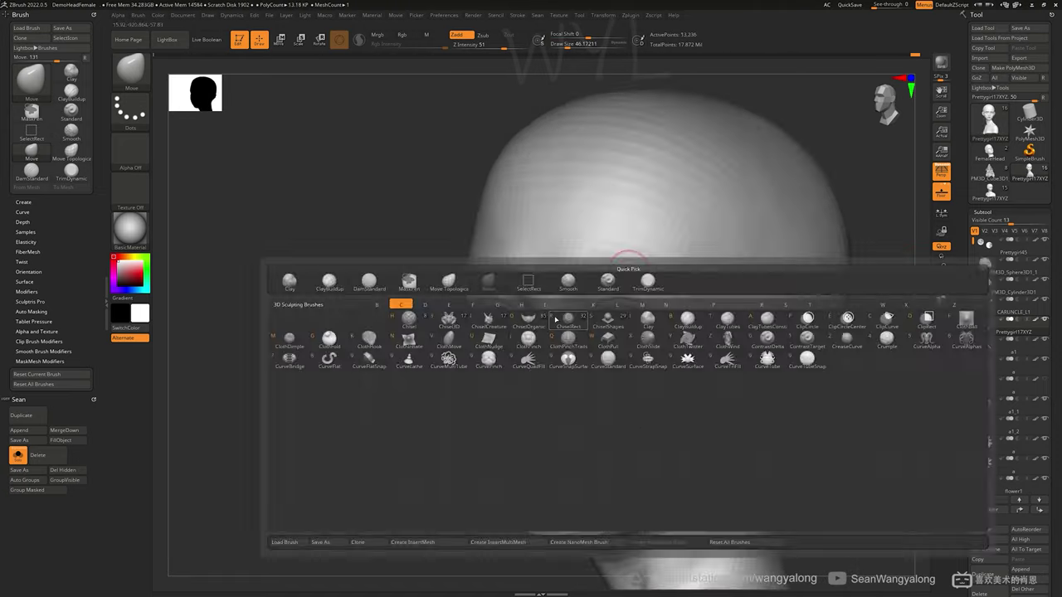
{"action": "key", "text": "d"}
{"action": "key", "text": "s"}
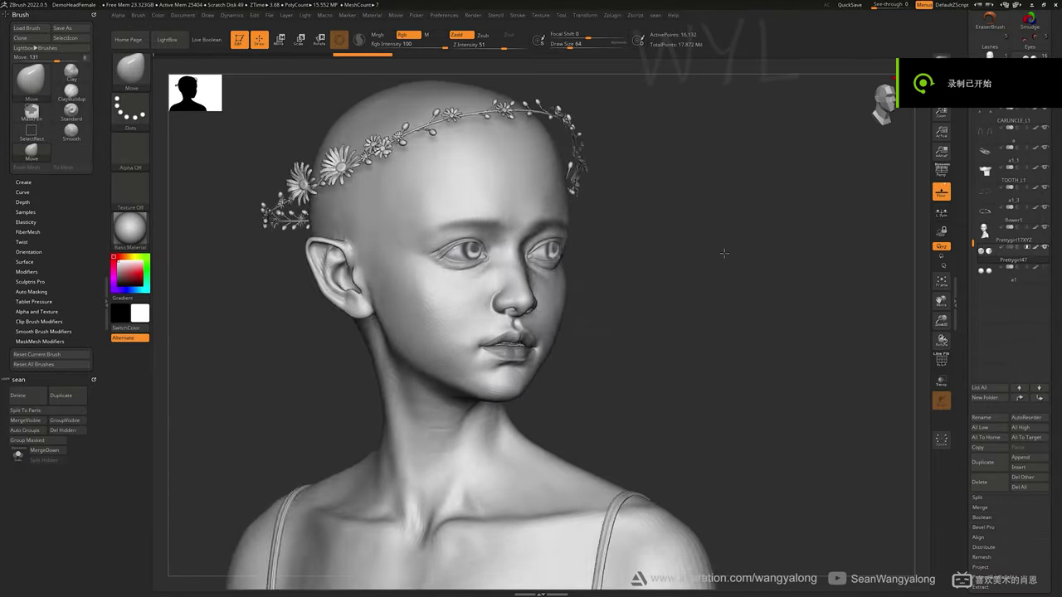
Step: Switch to Substance Painter and toggle the visibility of the upper Base layer inside the head's BASE folder
{"action": "left_click_drag", "start_coordinate": [739, 252], "coordinate": [803, 289]}
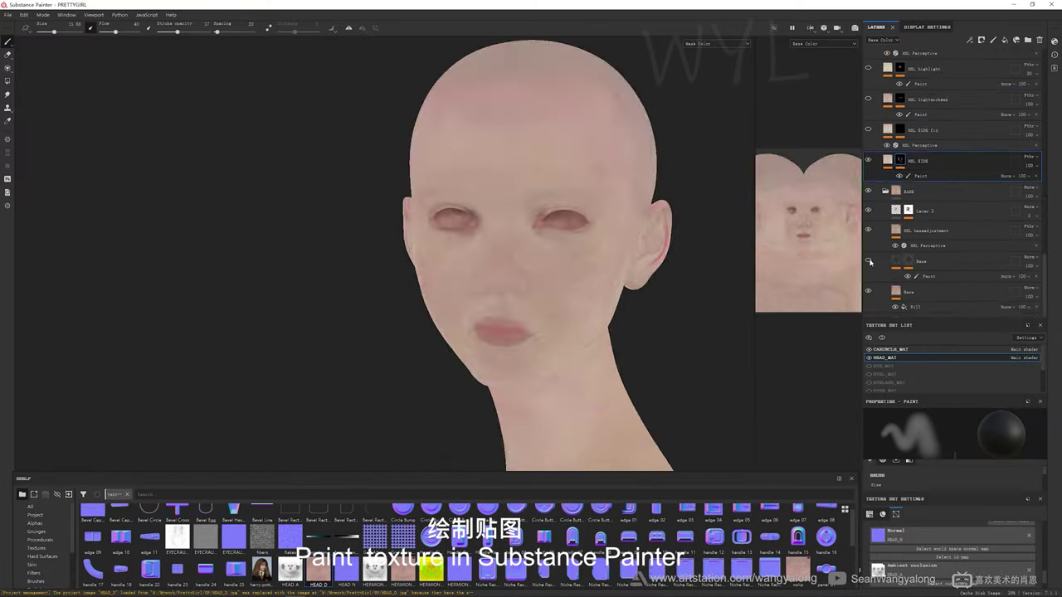
{"action": "left_click", "coordinate": [870, 263]}
{"action": "scroll", "coordinate": [868, 207], "scroll_direction": "up", "scroll_amount": 2}
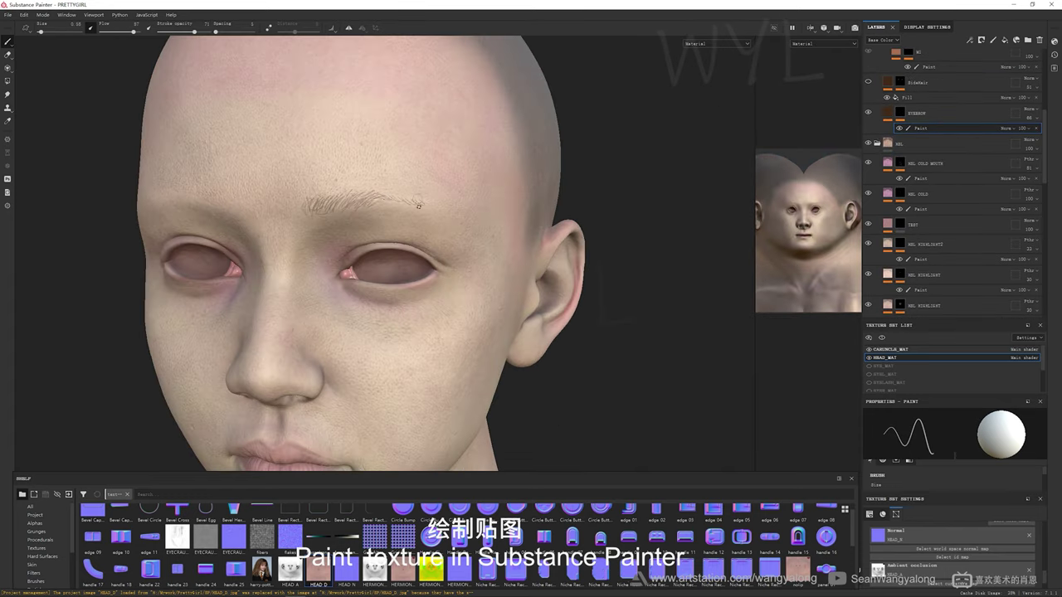
Step: Adjust the hue of the HSL Perceptive filter on the Red lip layer
{"action": "left_click_drag", "start_coordinate": [418, 205], "coordinate": [308, 209], "text": "alt"}
{"action": "left_click_drag", "start_coordinate": [370, 200], "coordinate": [586, 175], "text": "alt"}
{"action": "scroll", "coordinate": [330, 215], "scroll_direction": "down", "scroll_amount": 3}
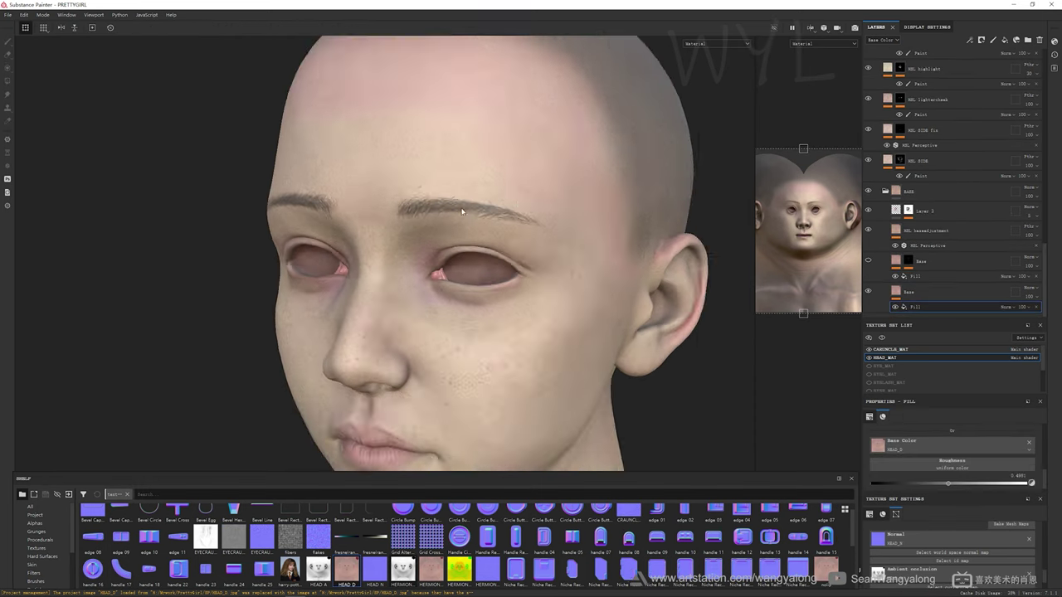
{"action": "mouse_move", "coordinate": [457, 225]}
{"action": "left_mouse_down", "text": "alt"}
{"action": "mouse_move", "coordinate": [450, 182]}
{"action": "mouse_move", "coordinate": [413, 170]}
{"action": "mouse_move", "coordinate": [448, 215]}
{"action": "left_mouse_up", "text": "alt"}
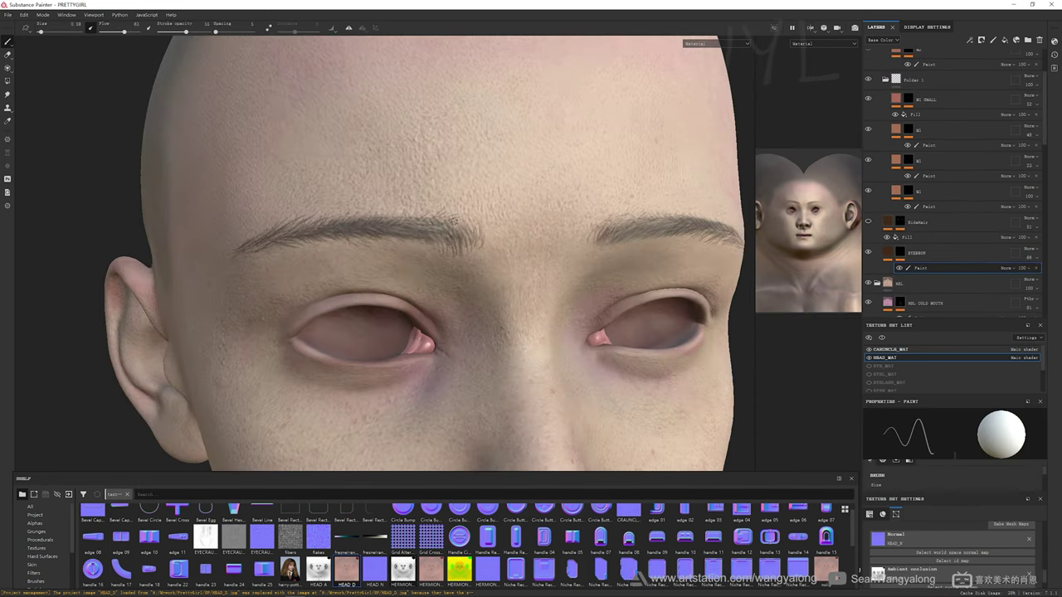
{"action": "scroll", "coordinate": [448, 216], "scroll_direction": "down", "scroll_amount": 2}
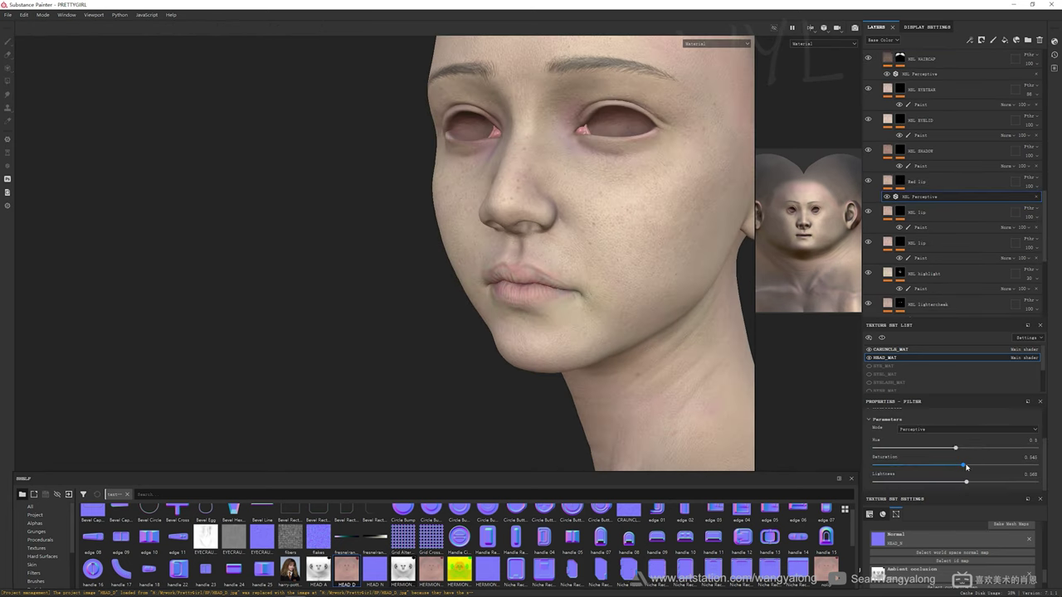
{"action": "left_click_drag", "start_coordinate": [962, 449], "coordinate": [954, 449]}
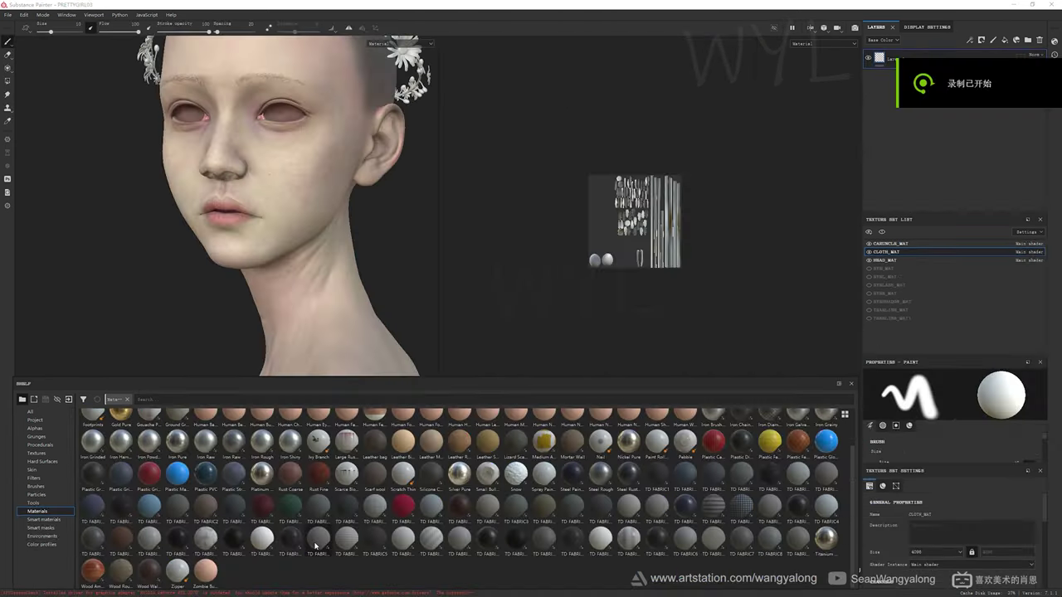
Step: Apply a TD_FABRIC material from the shelf to the CLOTH_MAT texture set as a layer below Layer 1
{"action": "left_click_drag", "start_coordinate": [714, 539], "coordinate": [916, 83]}
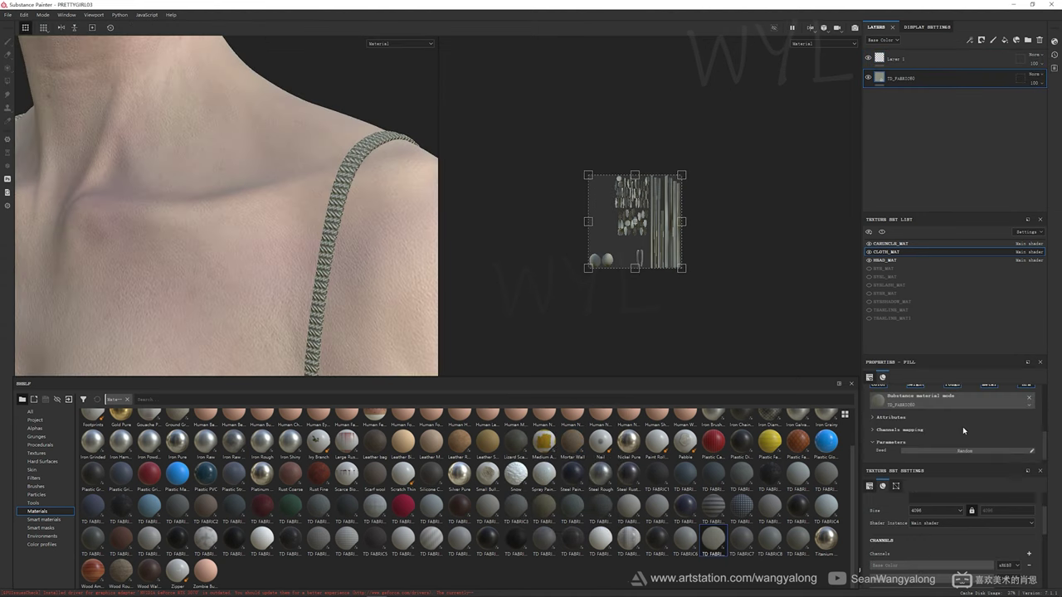
{"action": "right_click", "coordinate": [936, 424]}
{"action": "left_click", "coordinate": [933, 373]}
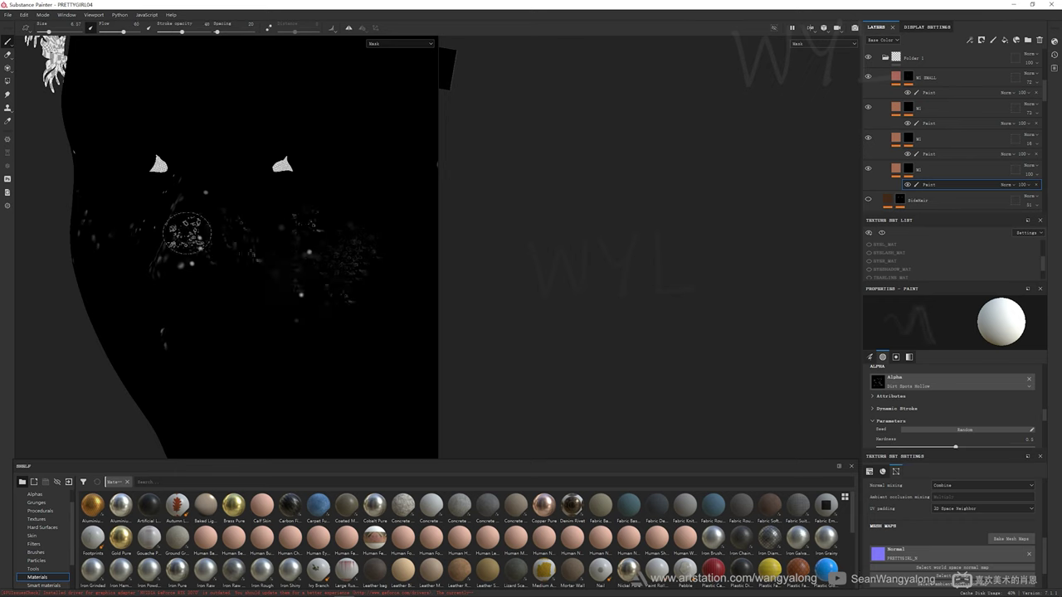
Step: Open the alpha choices for the brush painting spots in the face layer's mask
{"action": "left_click", "coordinate": [877, 382]}
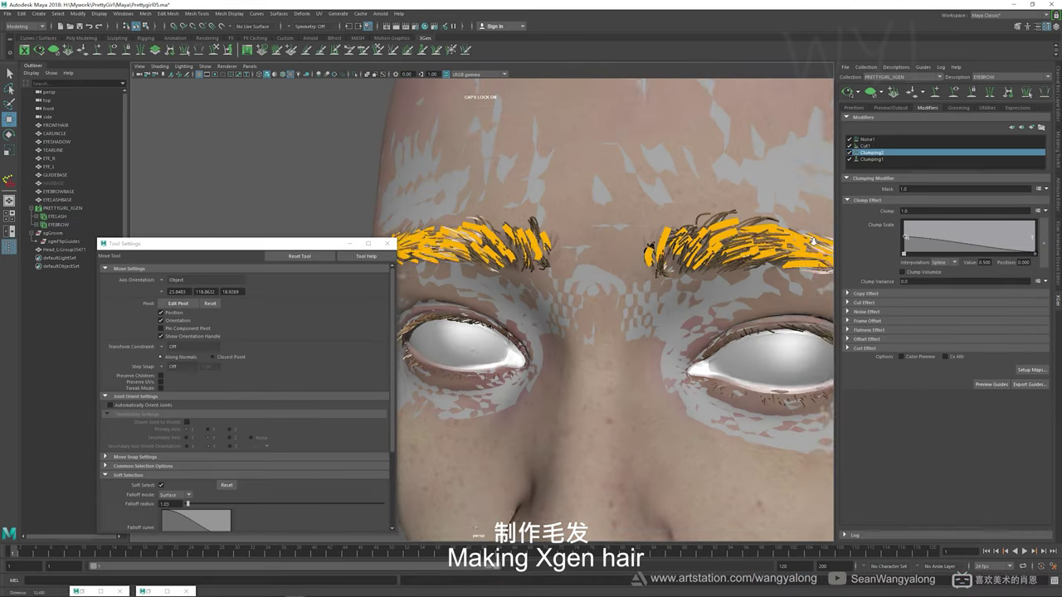
Step: Switch to Maya and select the first point of the Clump Scale ramp in the eyebrow's Clumping2 modifier
{"action": "left_click", "coordinate": [905, 242]}
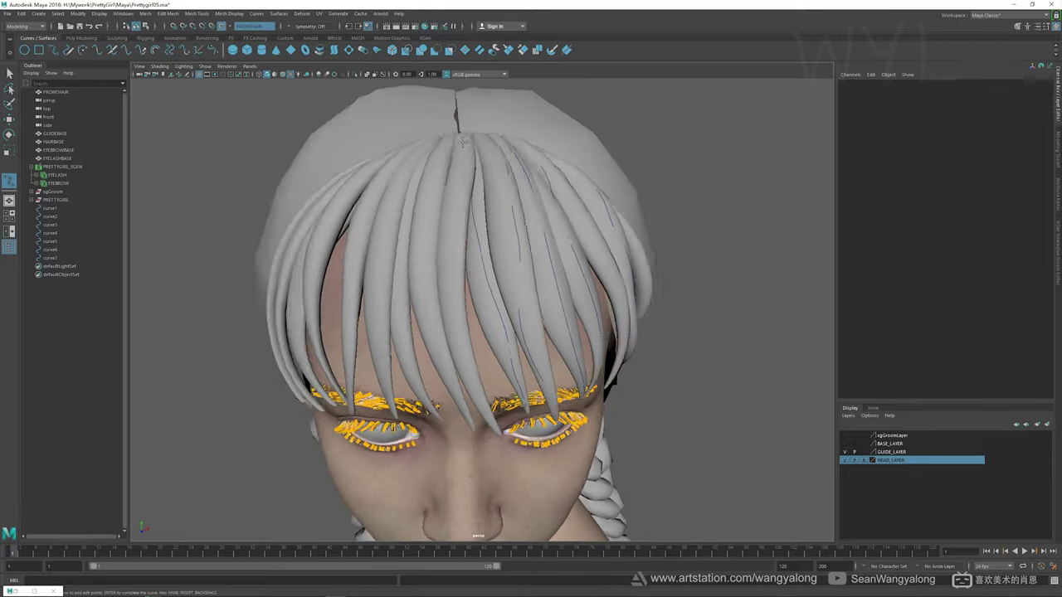
Step: Place a point of a guide curve along a front bangs strand of the hair mesh
{"action": "left_click", "coordinate": [505, 323]}
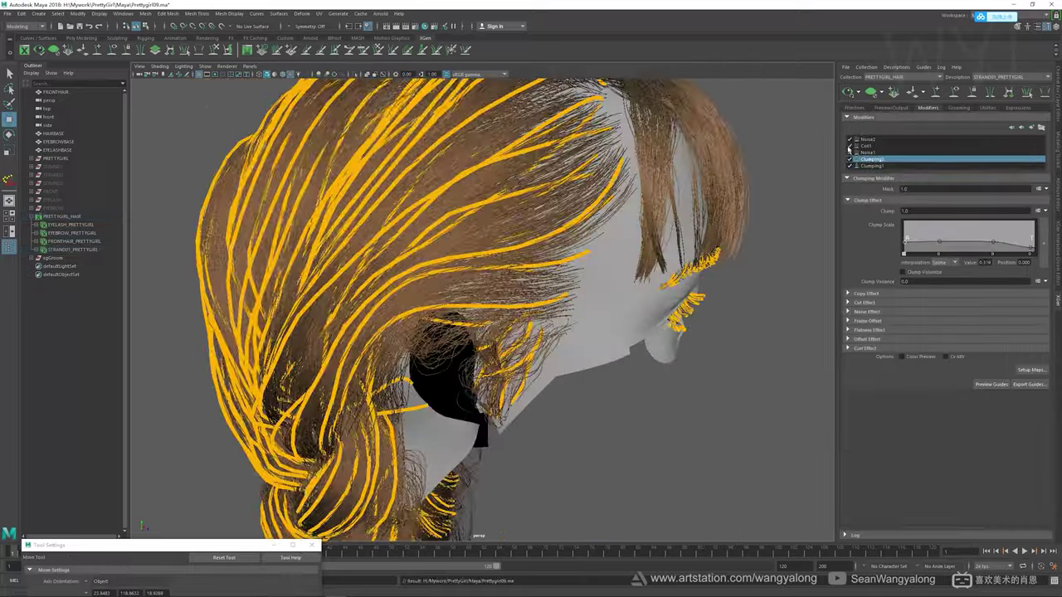
Step: Select the Noise2 modifier of the STRAND01_PRETTYGIRL description and the Cut1 modifier of the FUZZ_PRETTYGIRL description
{"action": "left_click", "coordinate": [868, 140]}
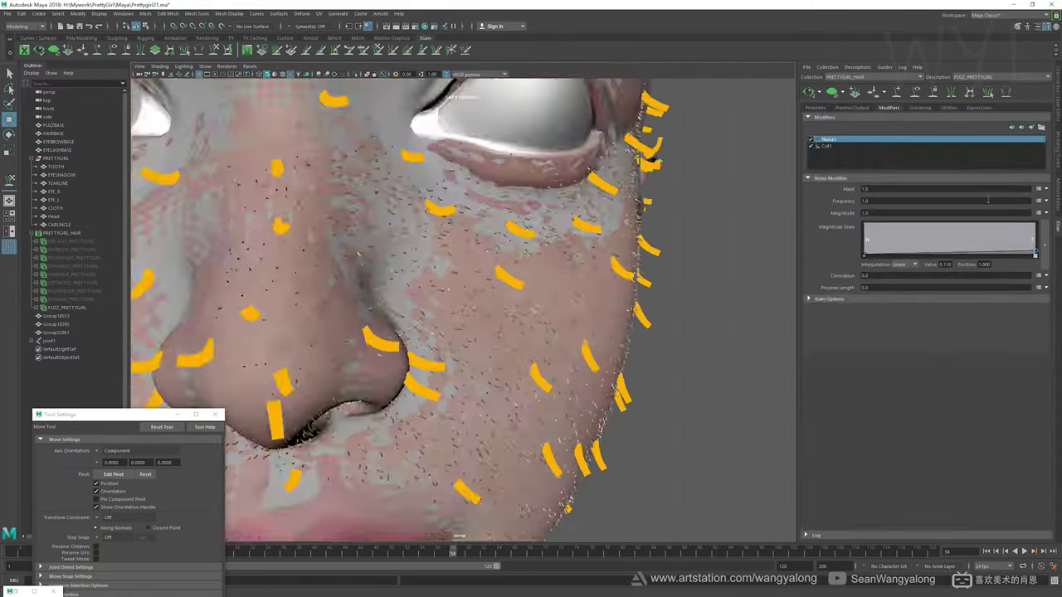
{"action": "left_click", "coordinate": [850, 145]}
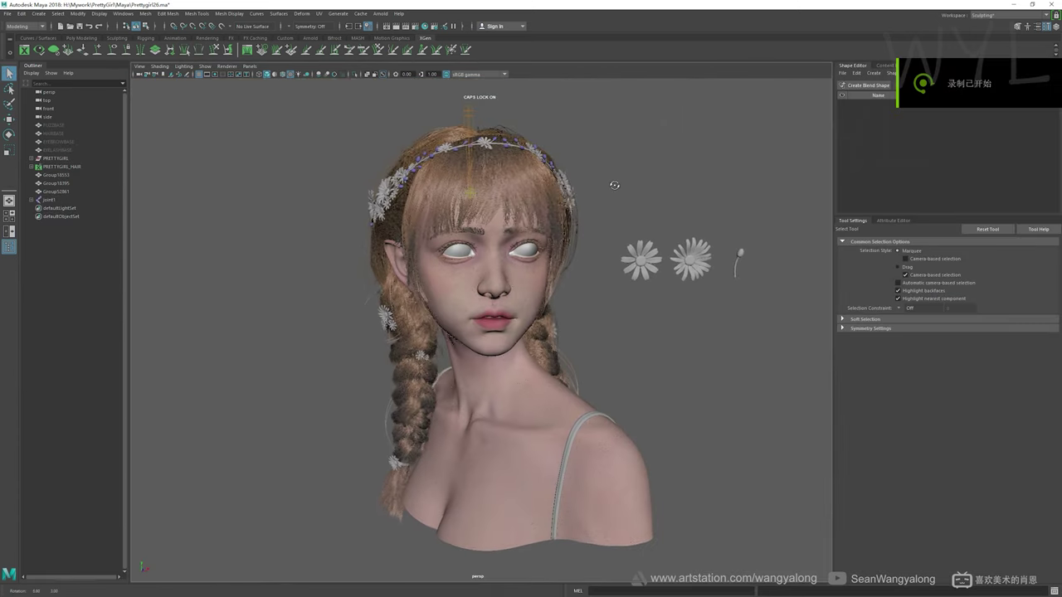
{"action": "left_click_drag", "start_coordinate": [581, 166], "coordinate": [634, 183], "text": "alt"}
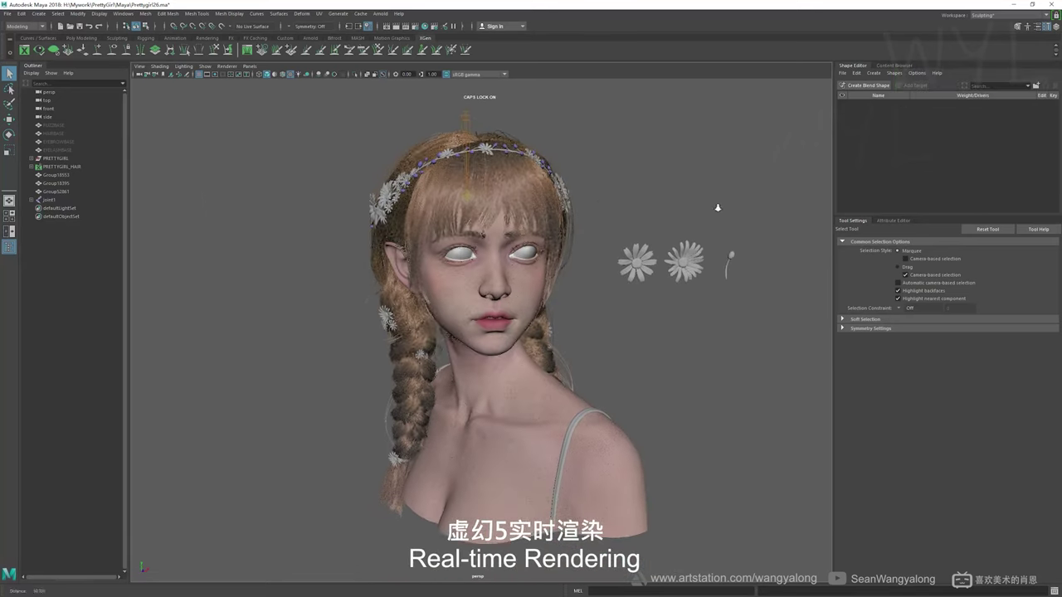
{"action": "left_click_drag", "start_coordinate": [717, 208], "coordinate": [671, 178], "text": "alt"}
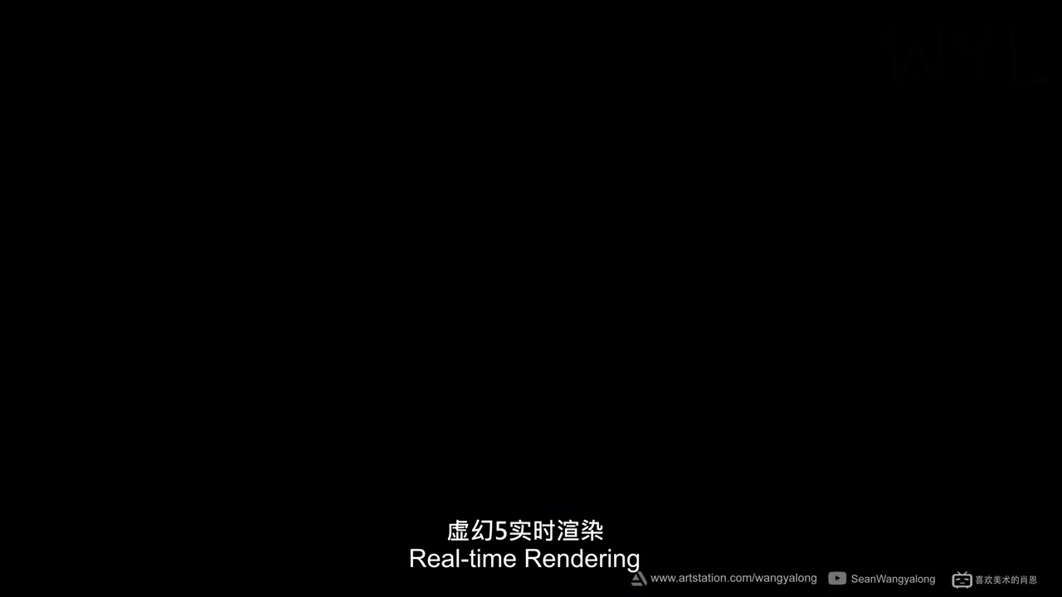